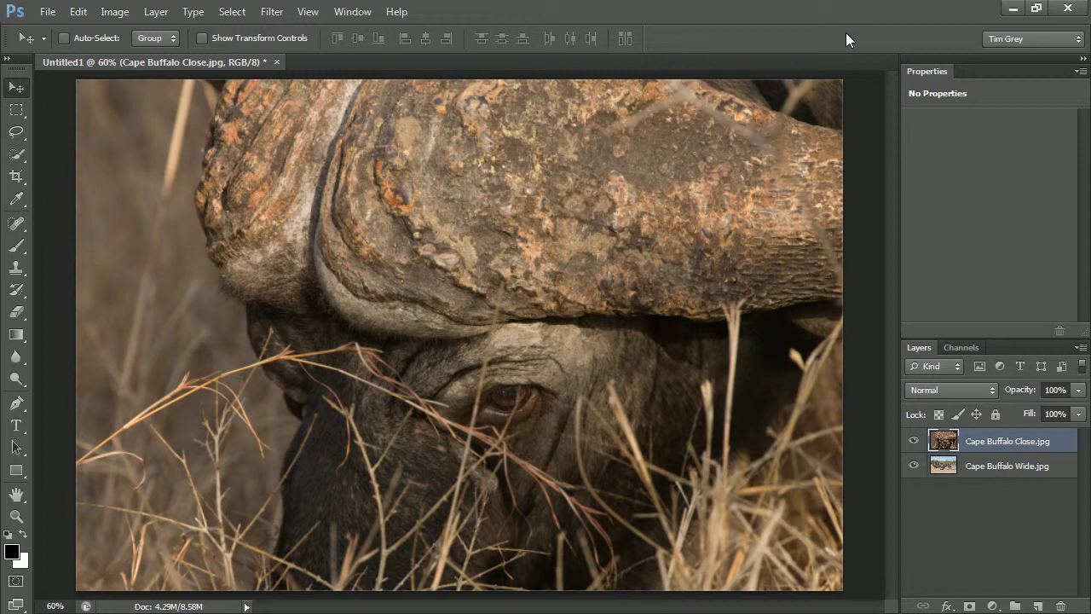
Step: Compare the close-up with the wide photo, then set the Rectangular Marquee to a 1:1 Fixed Ratio
click(912, 442)
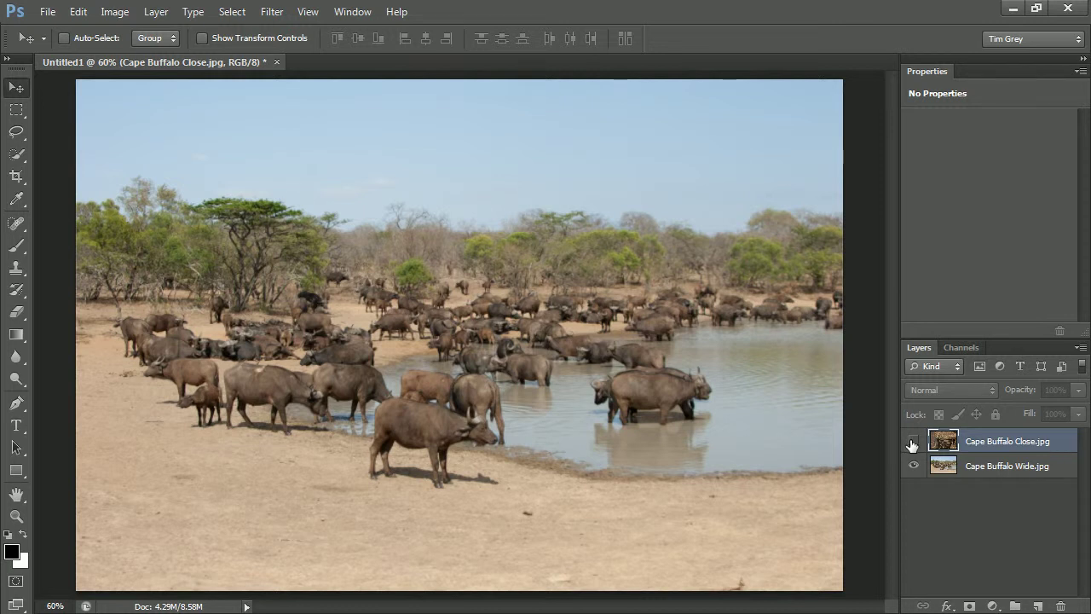
click(911, 442)
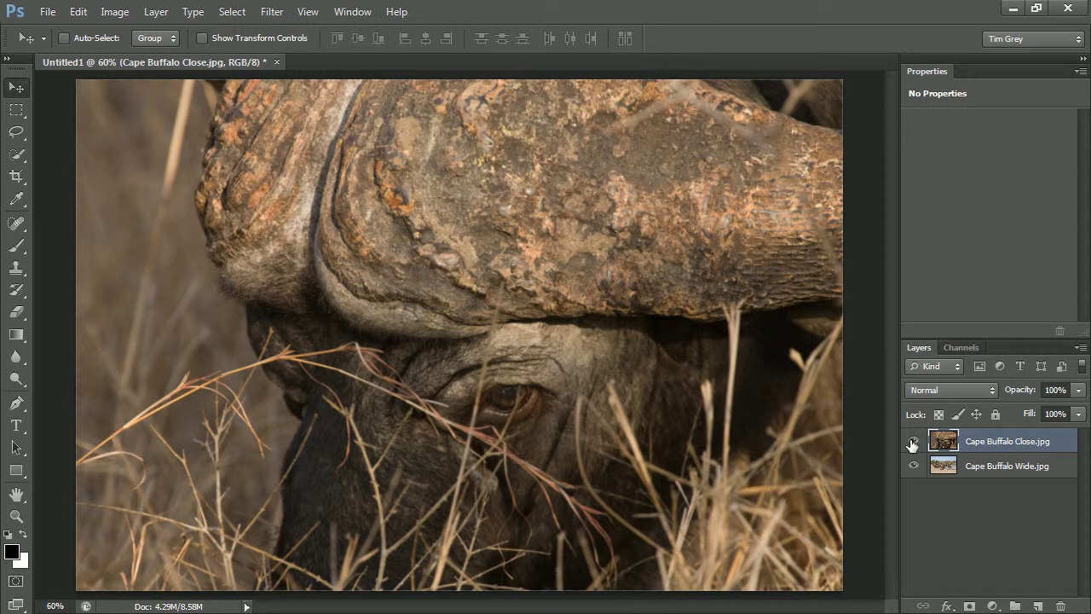
click(15, 114)
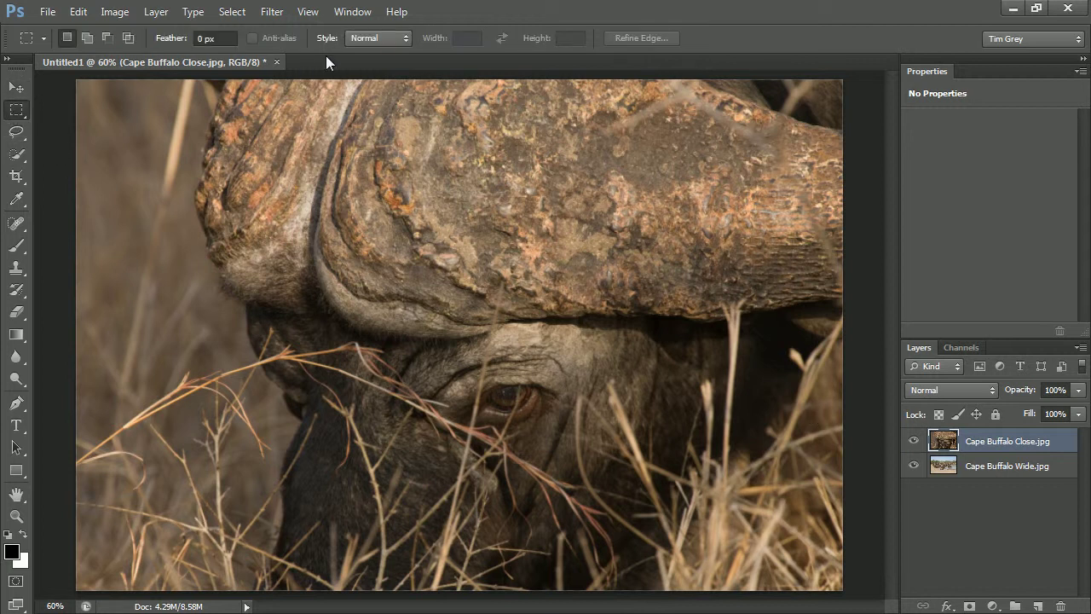
click(381, 38)
click(384, 66)
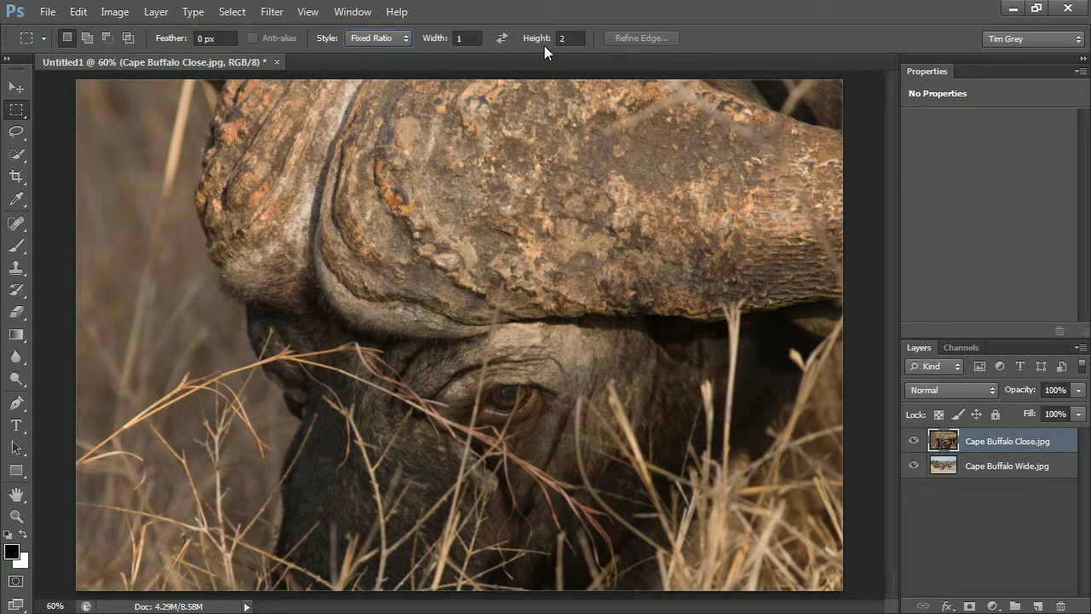
click(564, 39)
text(1)
Step: Drag a square selection over the buffalo's head, repositioning it while drawing
drag(216, 88, 720, 582)
key(space)
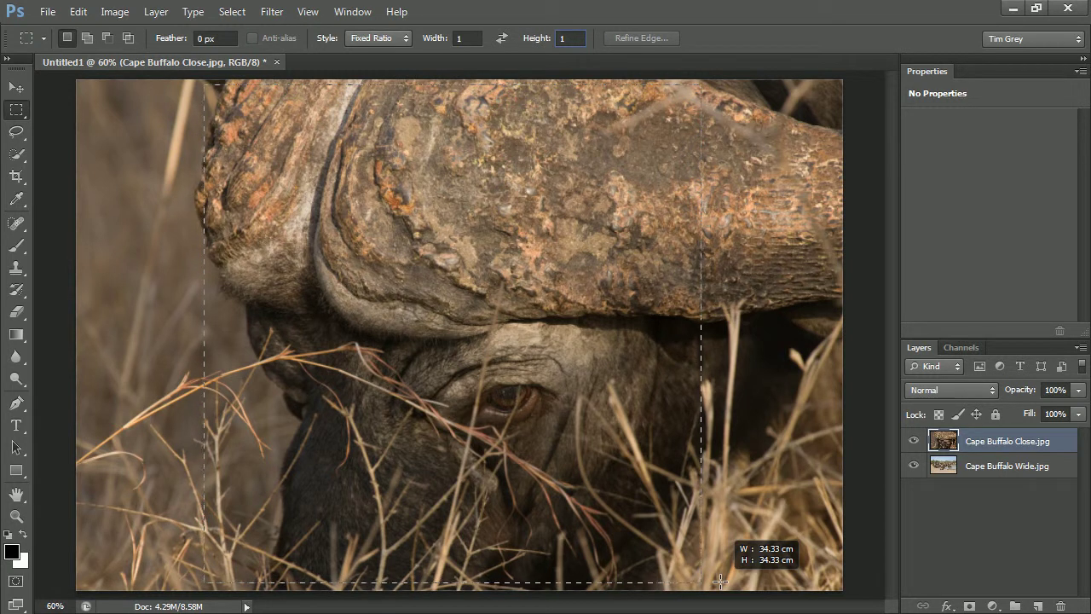
drag(721, 581, 717, 580)
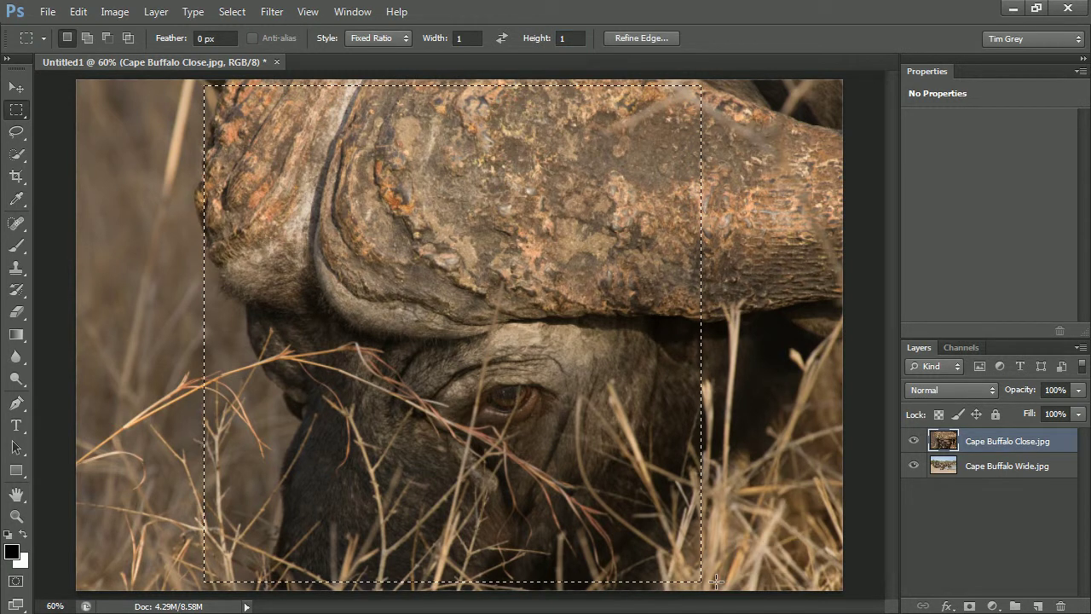
Step: Add a layer mask to the Cape Buffalo Close.jpg layer from the square selection
click(970, 607)
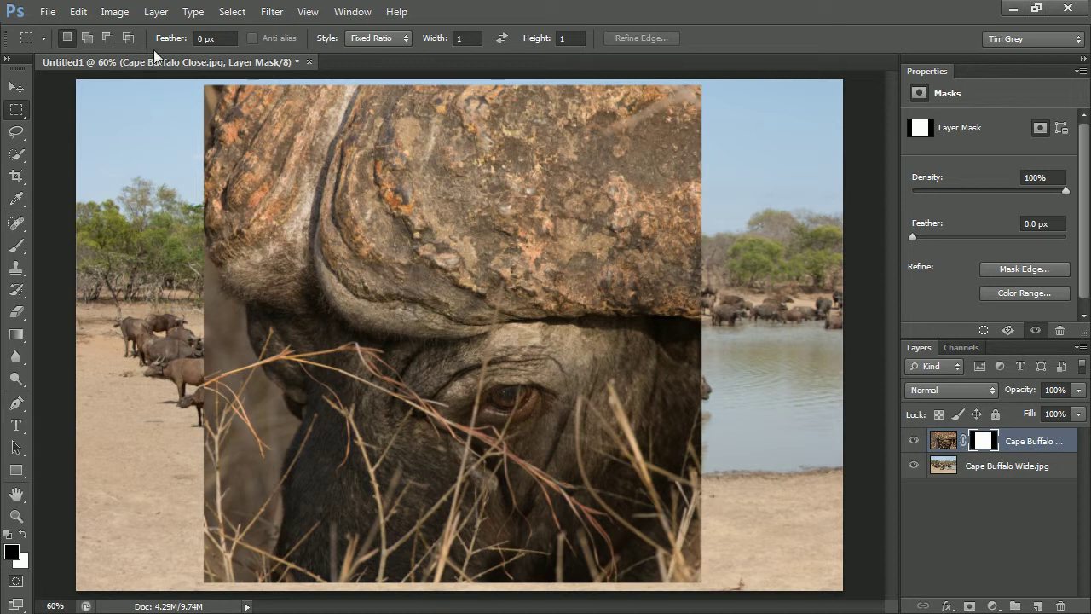
Step: Free Transform the masked close-up to about a third of its size in the lower-right corner
click(78, 12)
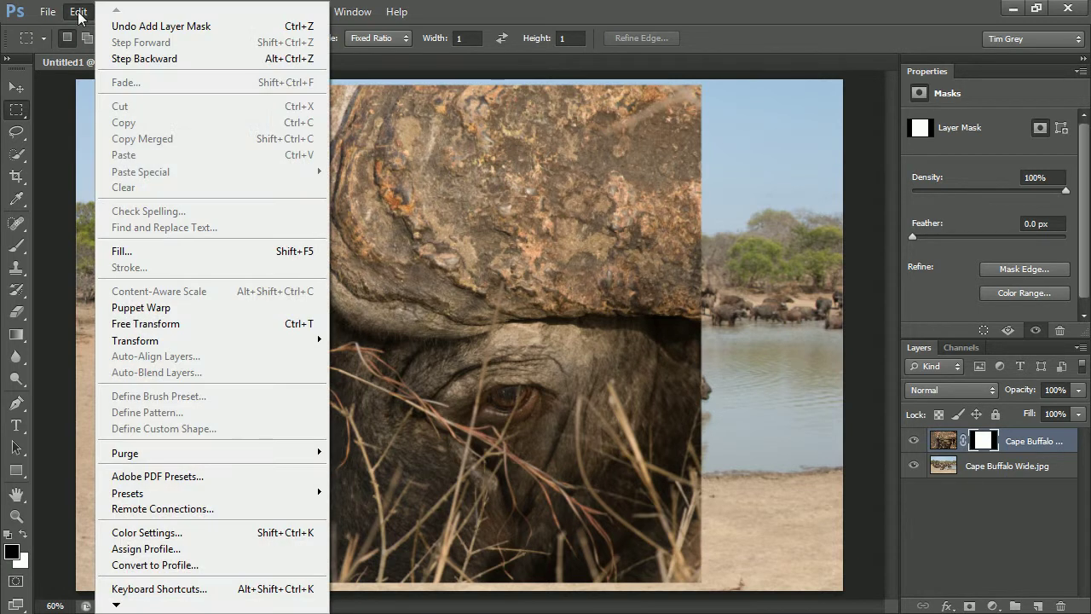
click(168, 324)
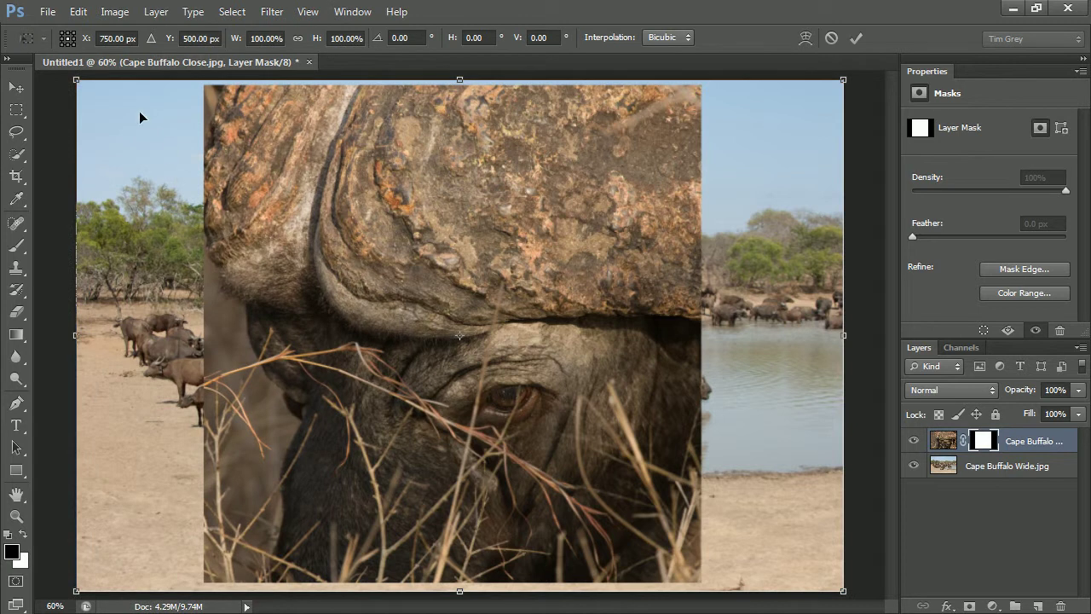
drag(75, 80, 465, 345)
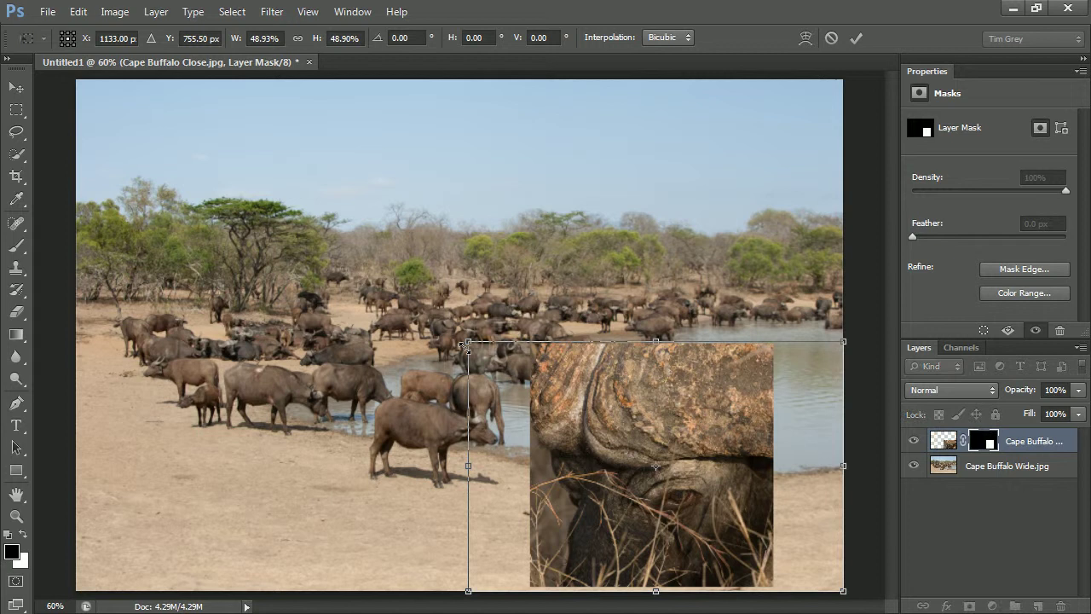
drag(597, 503, 648, 251)
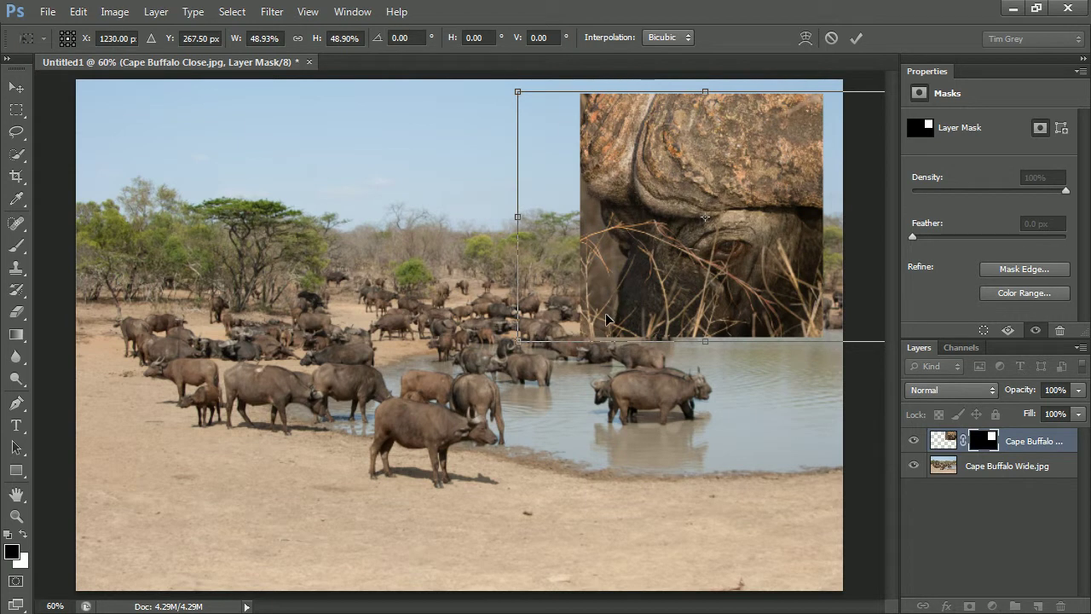
drag(517, 341, 611, 278)
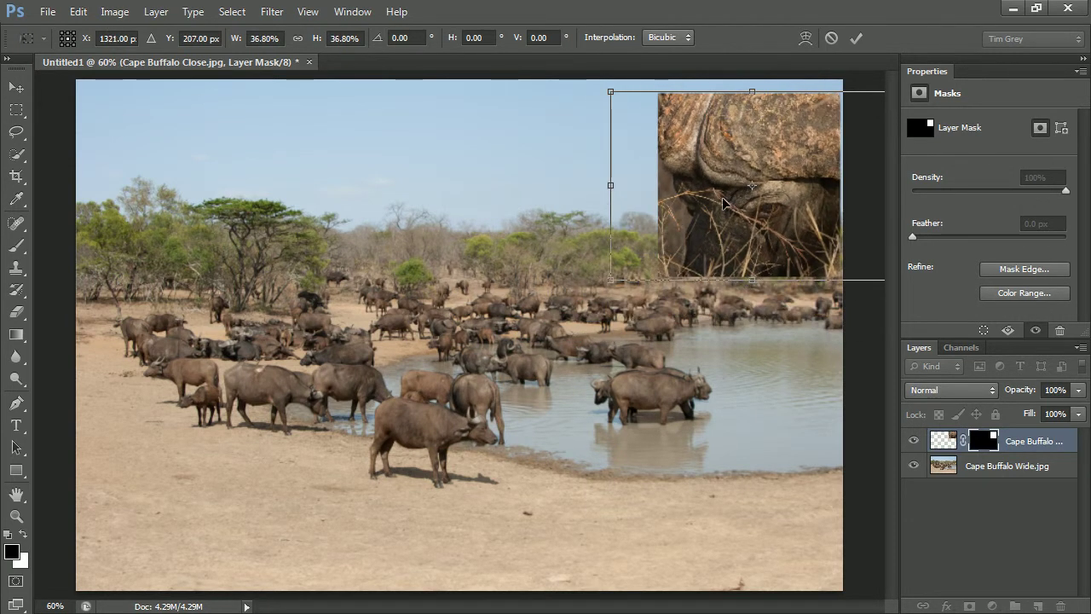
drag(724, 202, 717, 509)
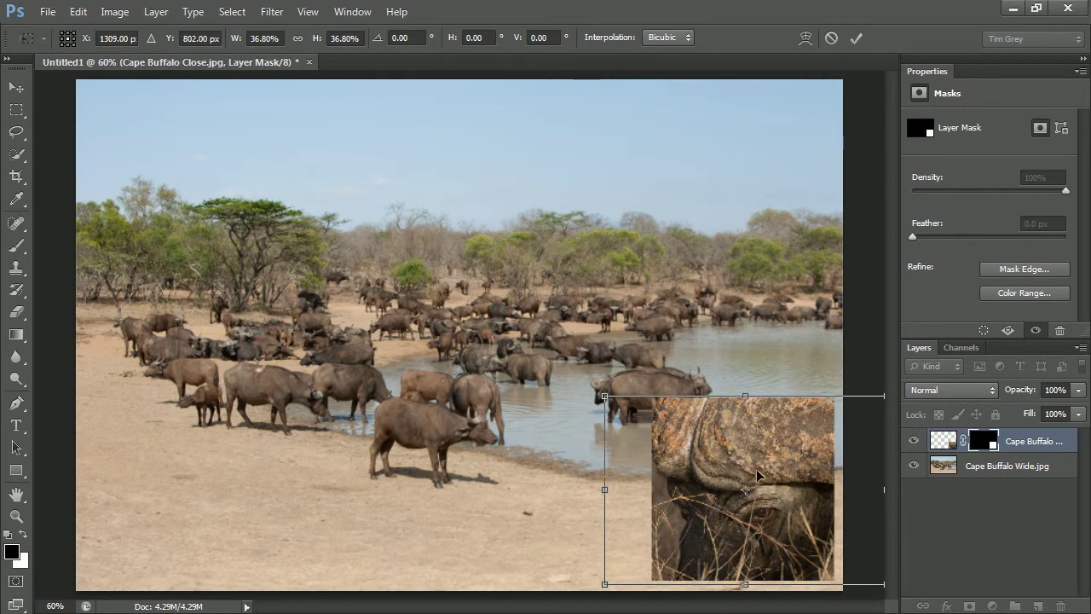
drag(605, 398, 523, 342)
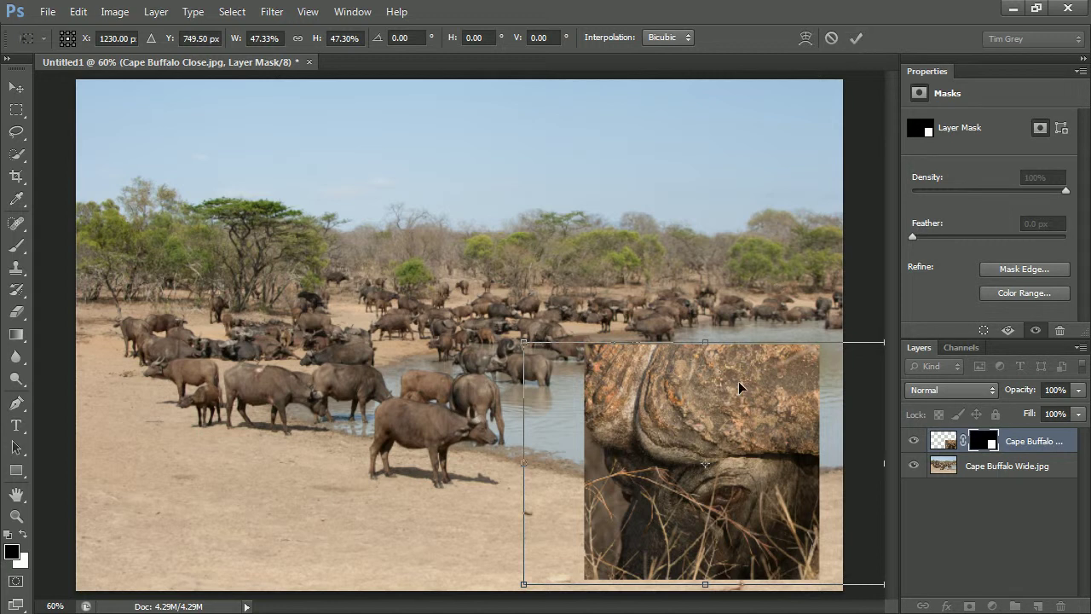
click(859, 39)
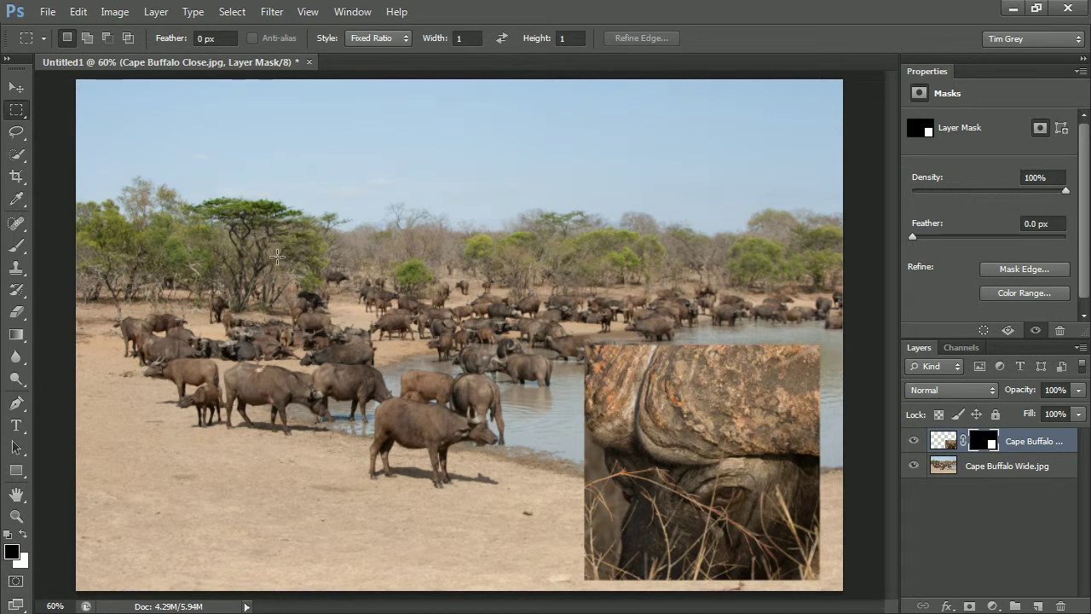
Step: Nudge the inset with the Move tool slightly closer to the photo's right edge
click(13, 88)
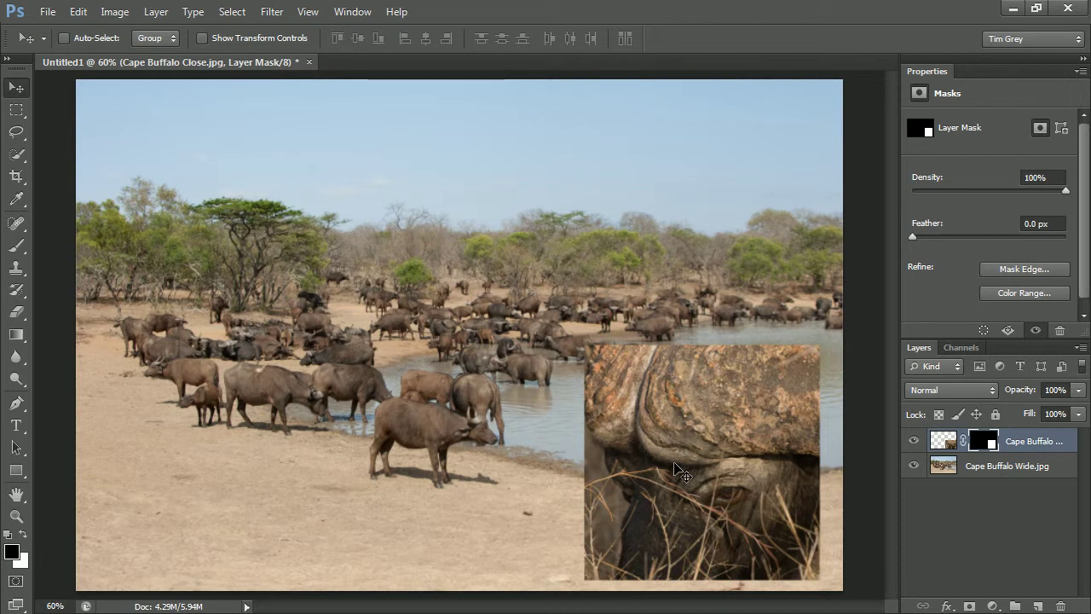
mouse_move(678, 469)
mouse_down()
mouse_move(655, 470)
mouse_move(676, 472)
mouse_up()
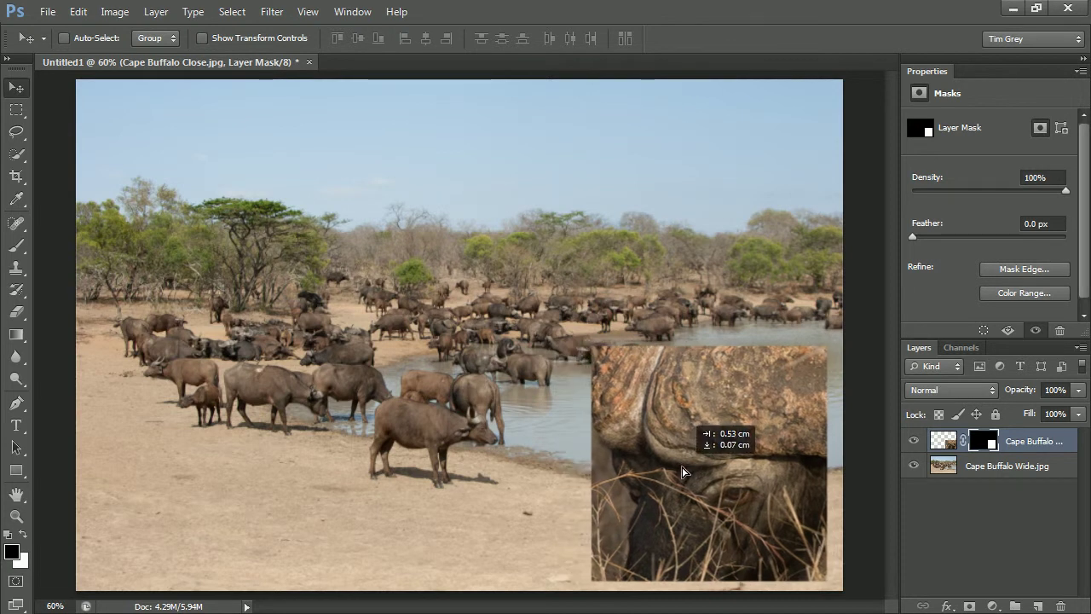
drag(682, 471, 683, 467)
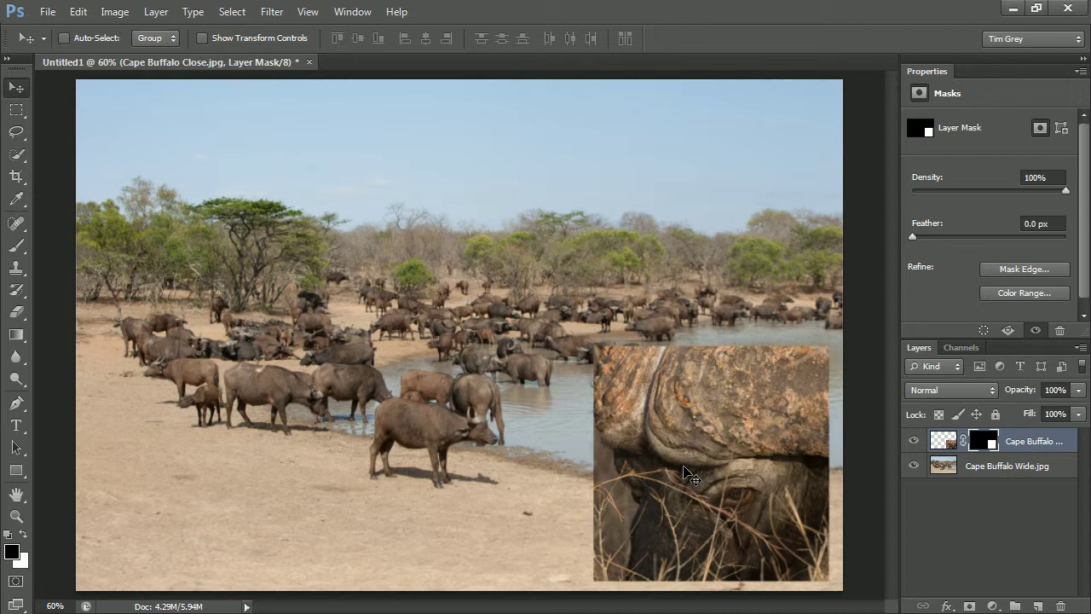
Step: Unlink the mask and shift the close-up image so the buffalo's horn boss fills the square
click(964, 440)
click(943, 443)
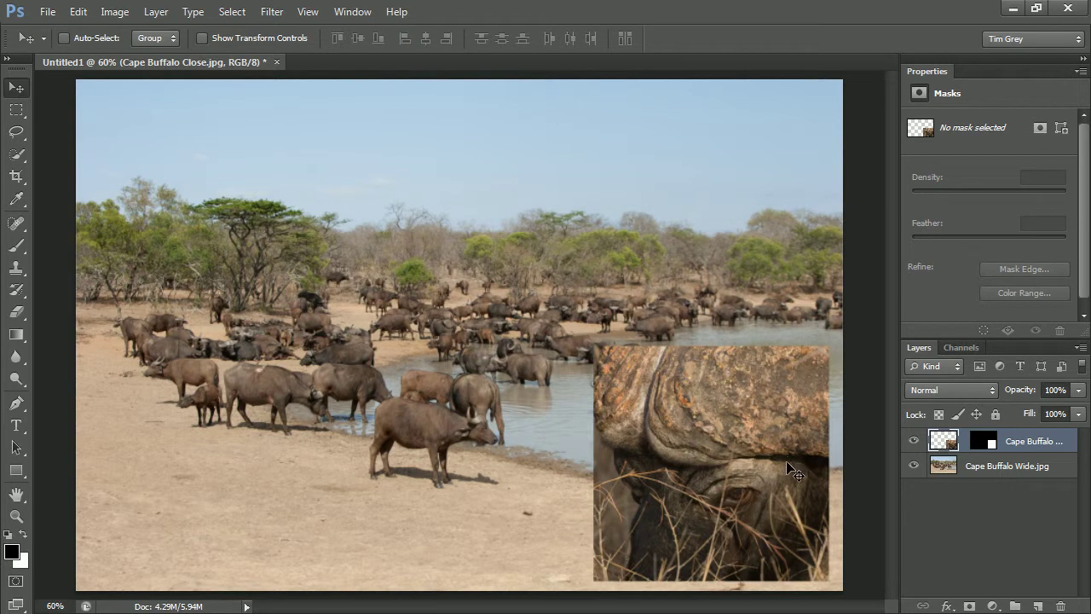
mouse_move(786, 475)
mouse_down()
mouse_move(794, 460)
mouse_move(805, 472)
mouse_up()
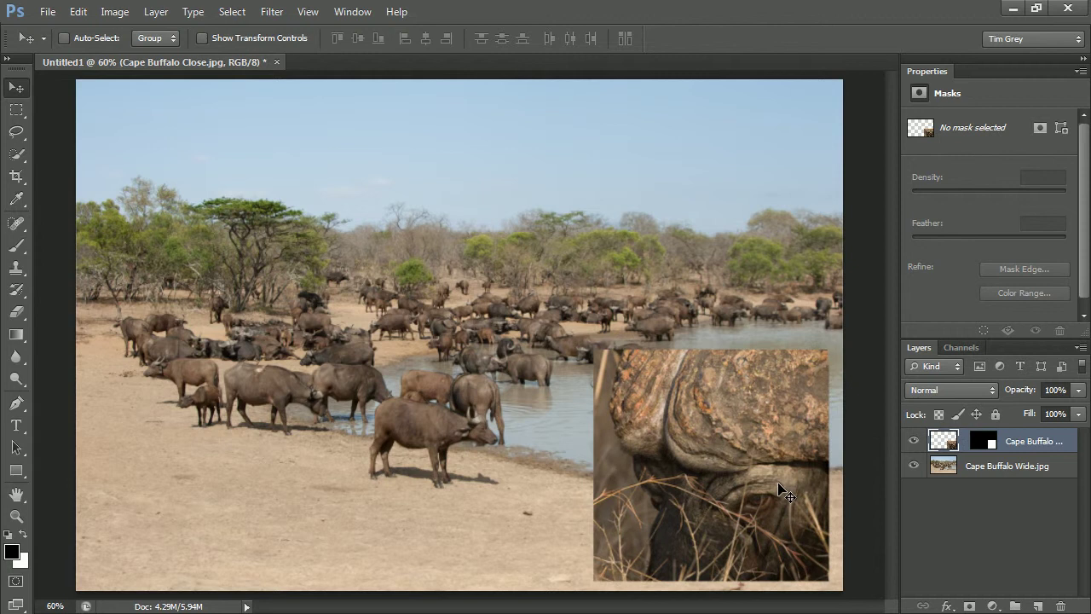
mouse_move(679, 488)
mouse_down()
mouse_move(719, 488)
mouse_move(682, 490)
mouse_up()
drag(674, 484, 682, 488)
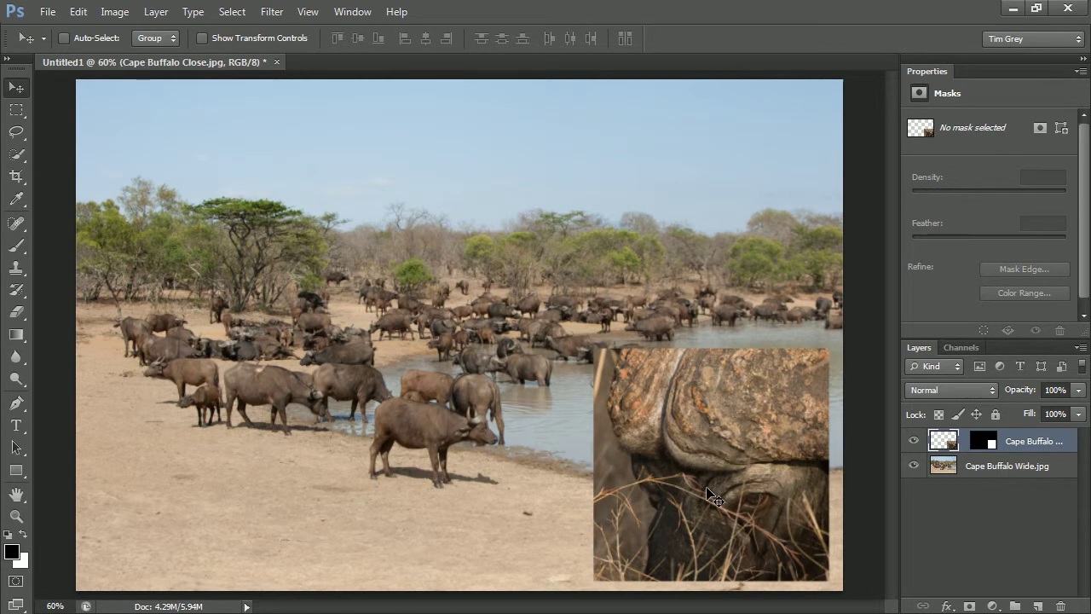
drag(740, 515, 746, 426)
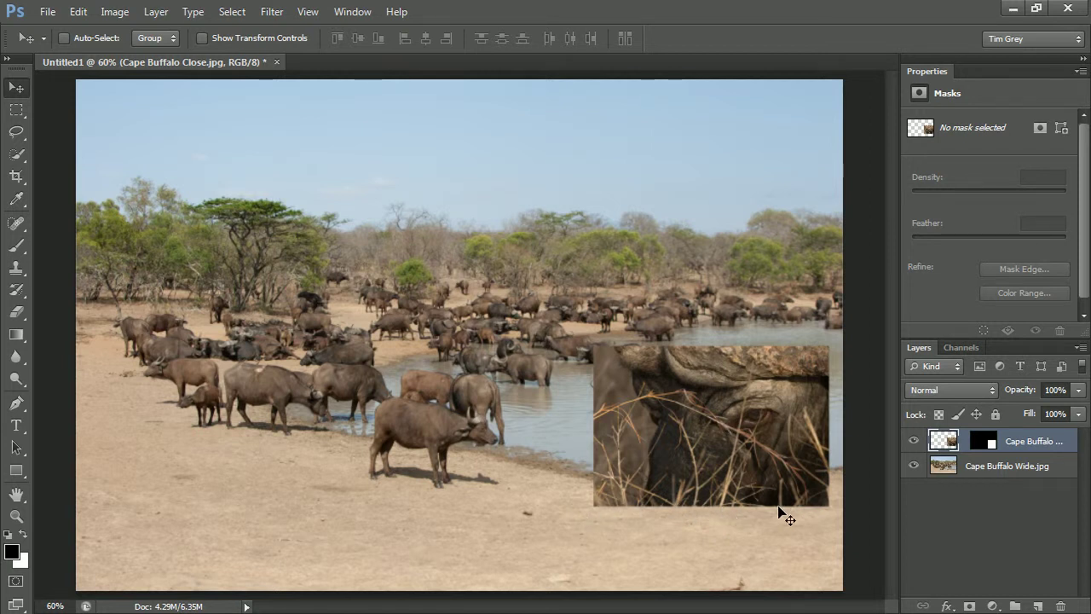
drag(691, 406, 690, 480)
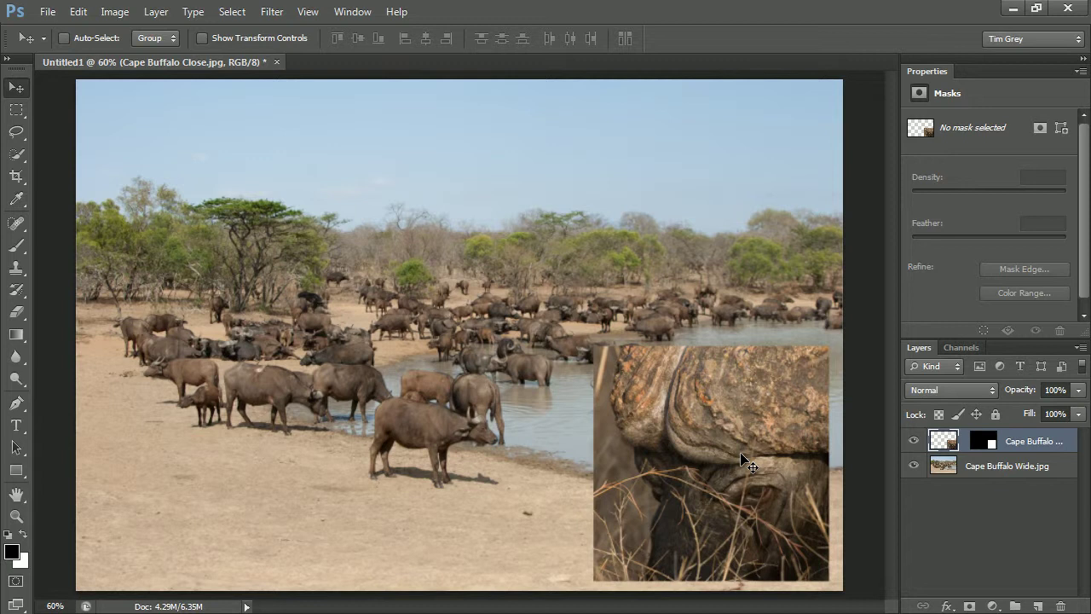
Step: Relink the mask to the close-up and move the whole inset slightly up and left
click(963, 441)
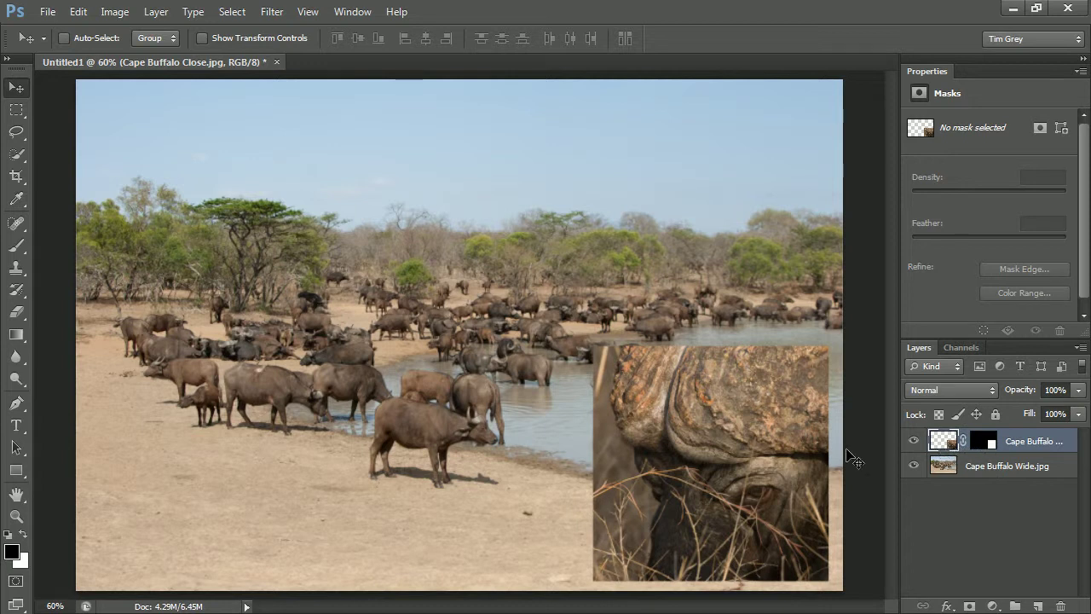
drag(768, 461, 758, 450)
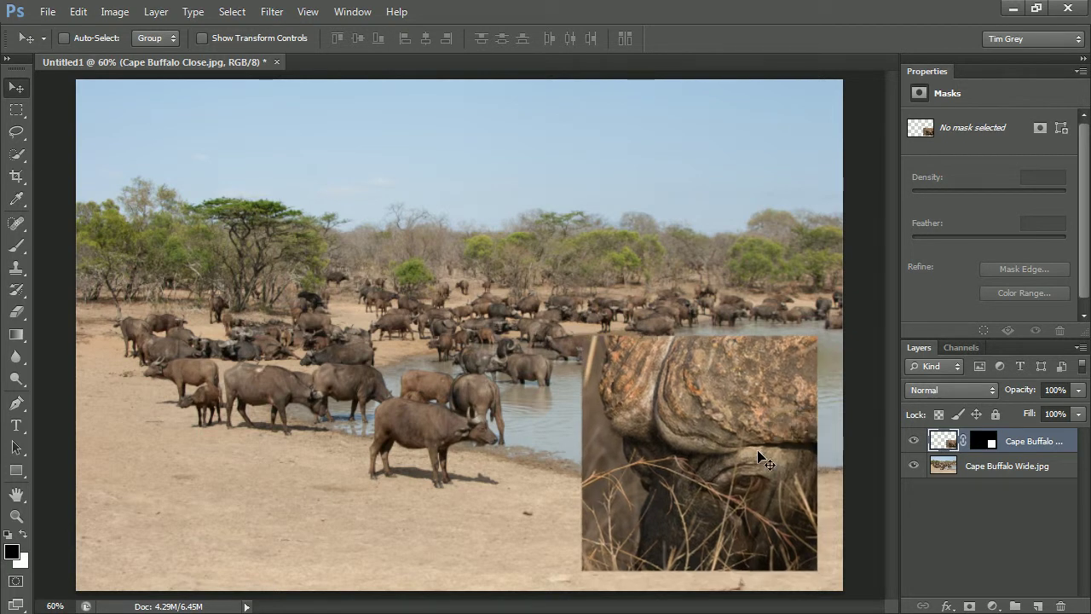
drag(758, 451, 766, 457)
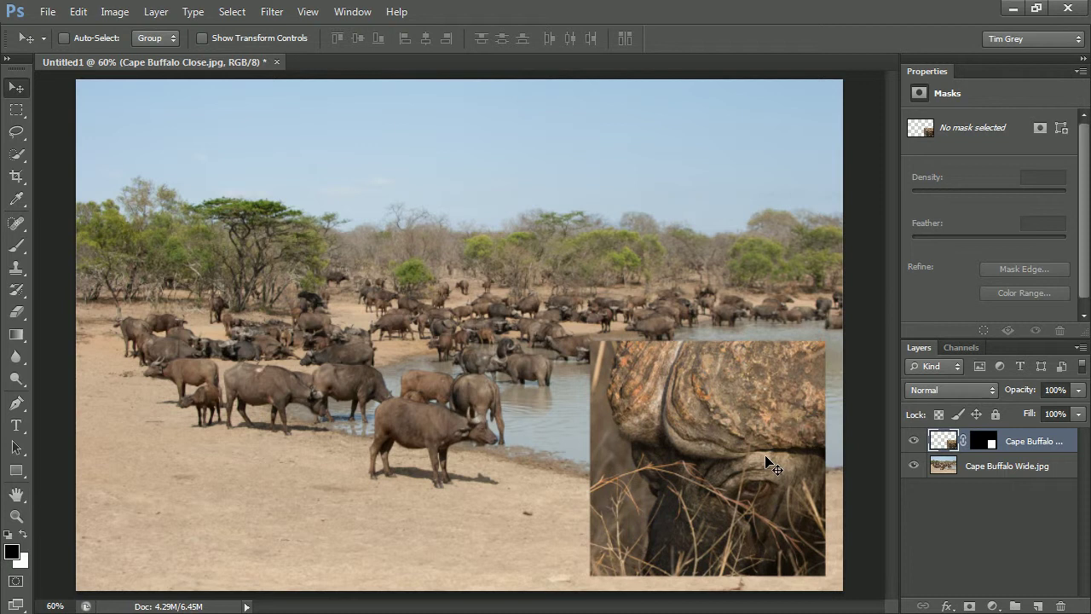